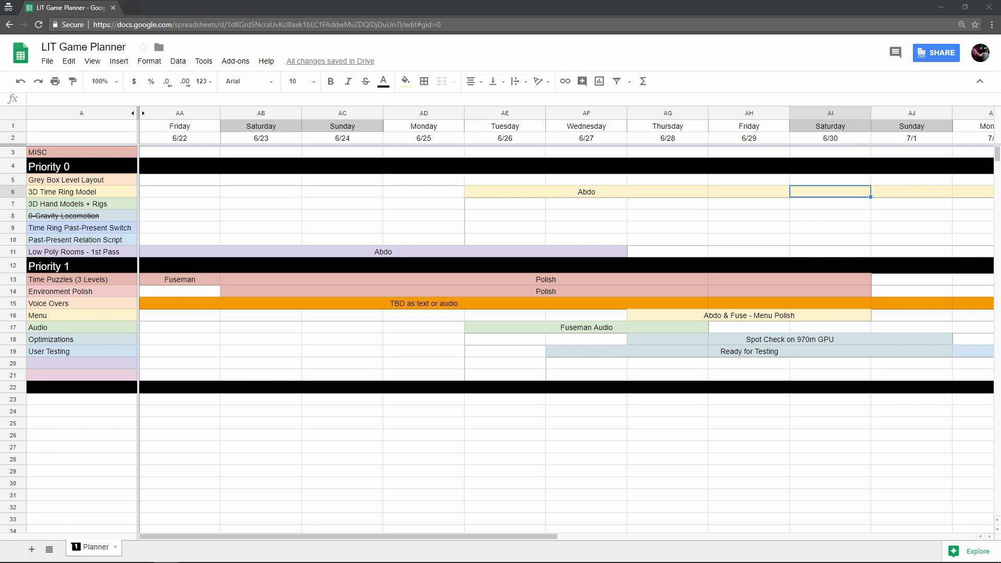
- Switch to Unity and open the Level 2 - Start scene from the Level 2 folder under Scenes
{"action": "key", "text": "alt+Tab"}
{"action": "key", "text": "alt+Tab"}
{"action": "key", "text": "alt+Tab"}
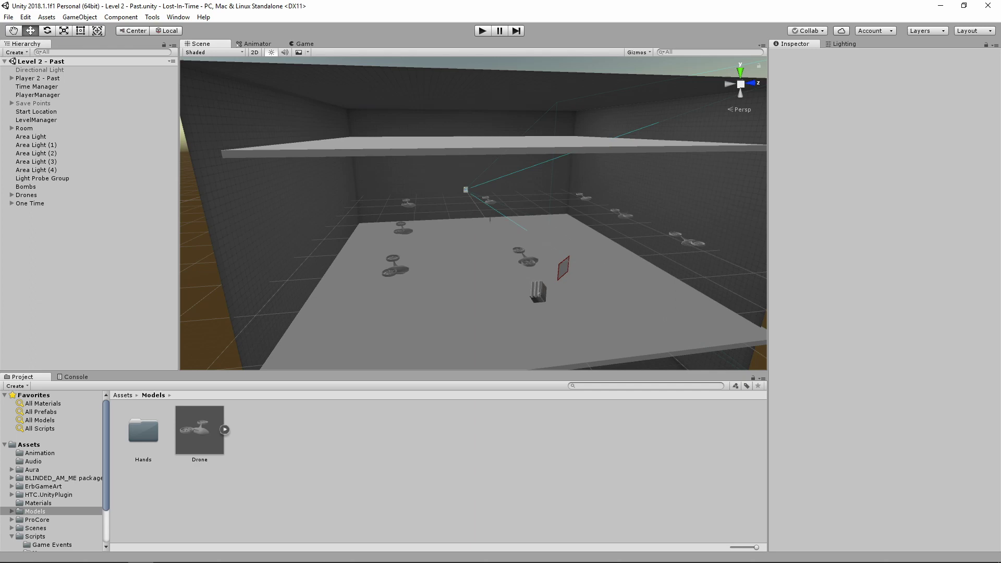
{"action": "left_click_drag", "start_coordinate": [474, 194], "coordinate": [332, 316], "text": "alt"}
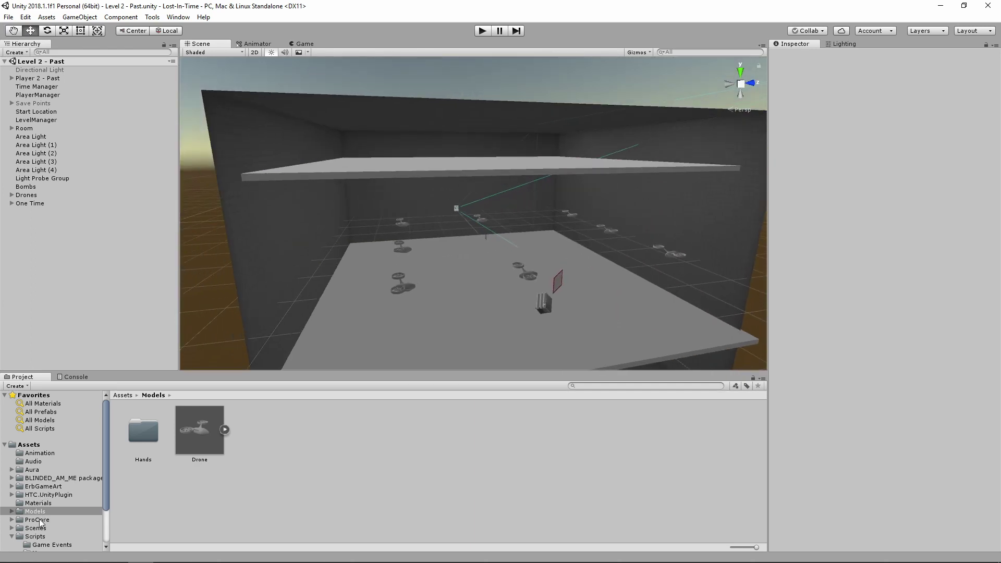
{"action": "left_click", "coordinate": [42, 526]}
{"action": "left_click", "coordinate": [200, 435]}
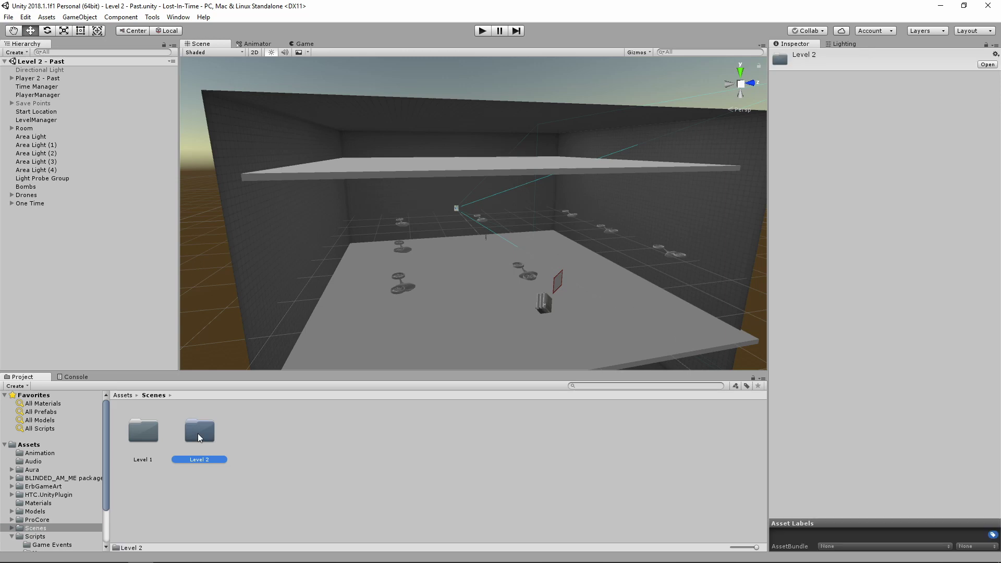
{"action": "double_click", "coordinate": [198, 435]}
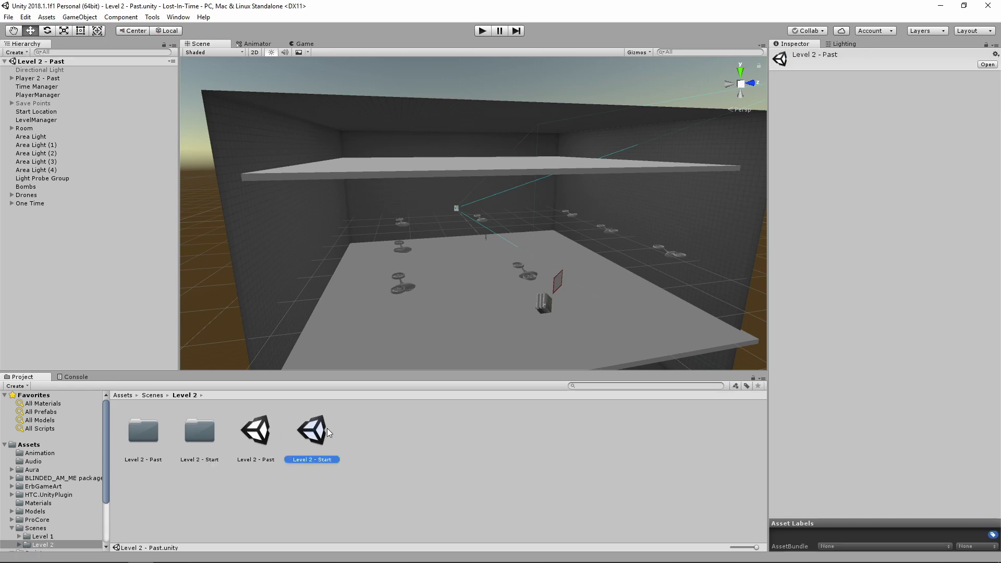
- Look around the dark Level 2 - Start room, viewing the coloured lock lights and the red glowing light
{"action": "left_click_drag", "start_coordinate": [461, 311], "coordinate": [498, 206], "text": "alt"}
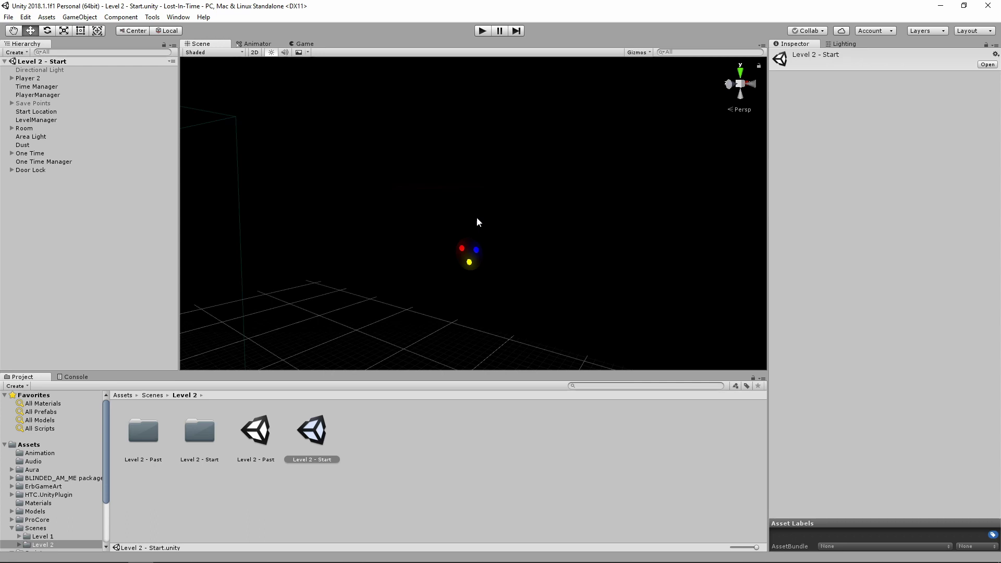
{"action": "right_click_drag", "start_coordinate": [493, 193], "coordinate": [446, 189]}
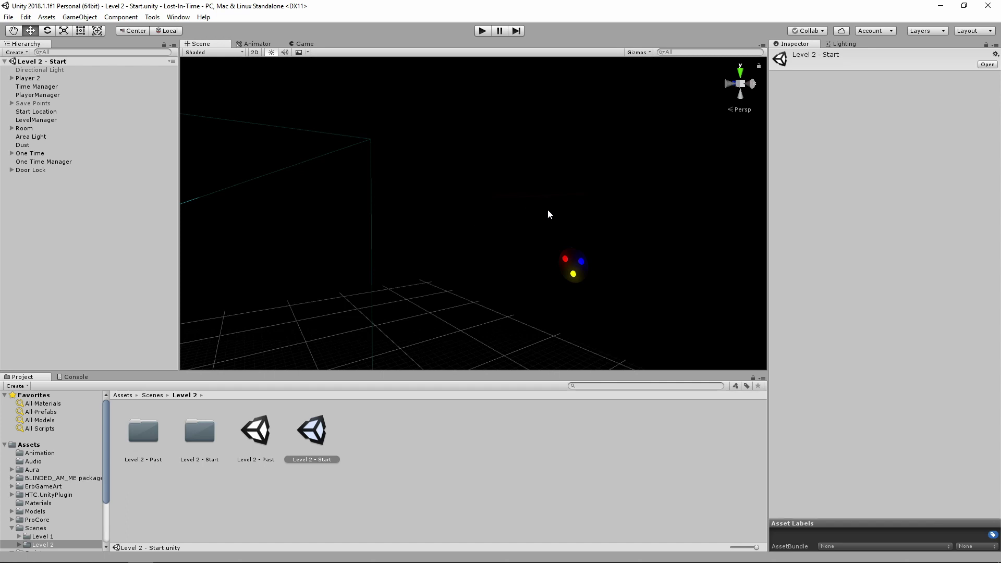
{"action": "right_click_drag", "start_coordinate": [548, 212], "coordinate": [473, 140]}
{"action": "right_click_drag", "start_coordinate": [459, 230], "coordinate": [490, 205]}
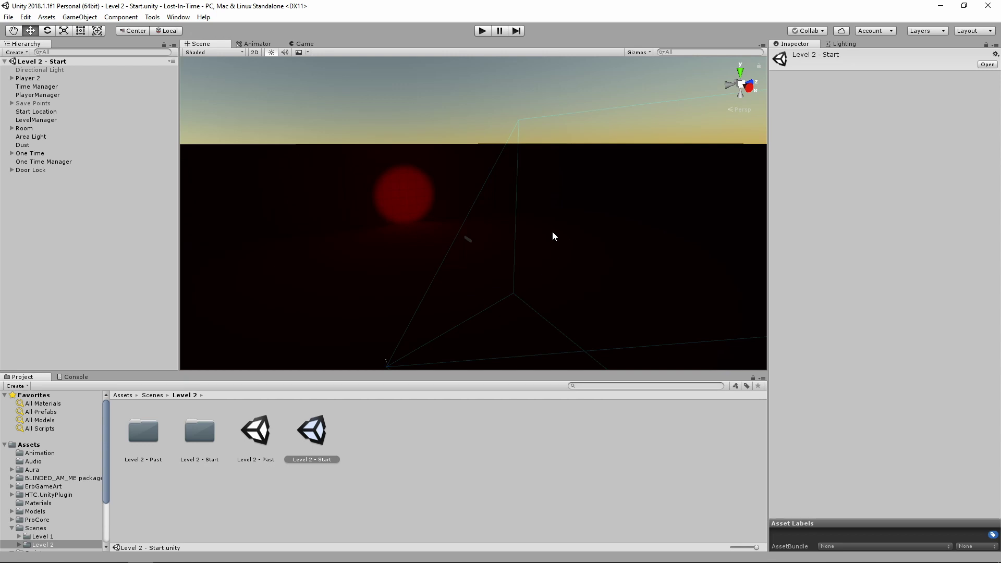
{"action": "left_click_drag", "start_coordinate": [503, 176], "coordinate": [501, 240], "text": "alt"}
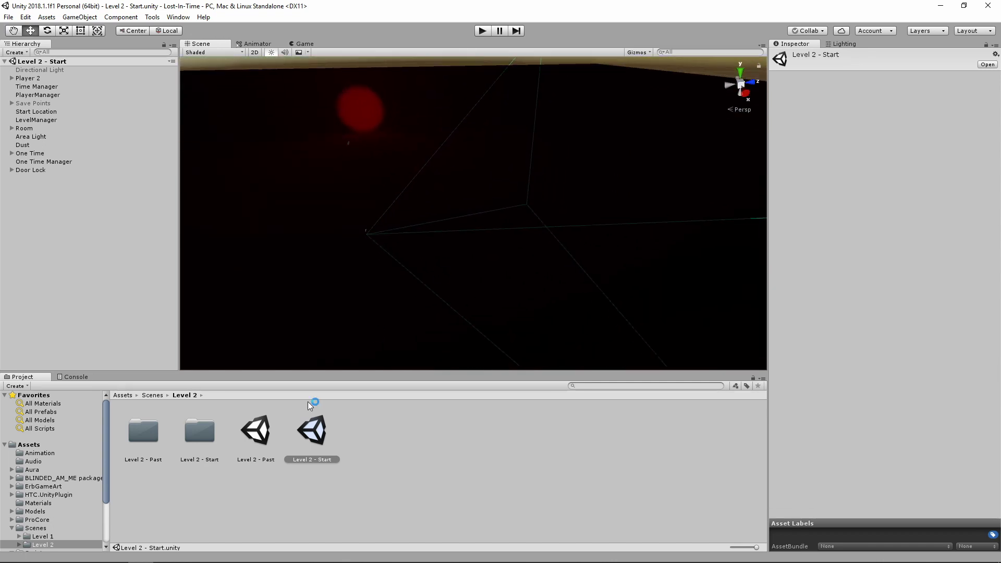
- Open the Level 2 - Past scene and view its room with the drones and the mirror
{"action": "double_click", "coordinate": [256, 434]}
{"action": "left_click_drag", "start_coordinate": [599, 150], "coordinate": [666, 135], "text": "alt"}
{"action": "left_click_drag", "start_coordinate": [681, 219], "coordinate": [594, 266], "text": "alt"}
{"action": "left_click_drag", "start_coordinate": [491, 197], "coordinate": [525, 308], "text": "alt"}
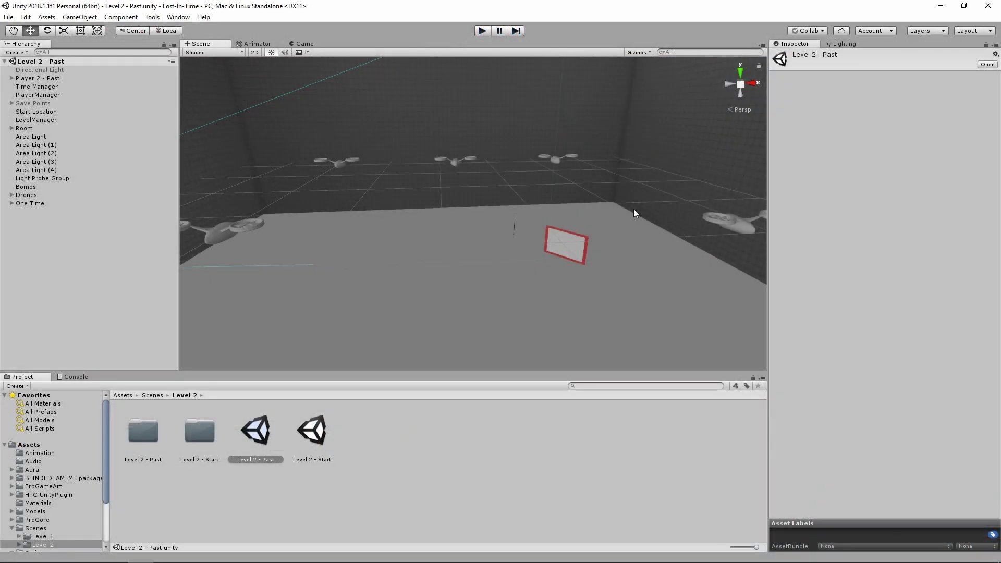
- Return to the Level 2 - Start scene and view the floor area near the flashlight
{"action": "double_click", "coordinate": [312, 430]}
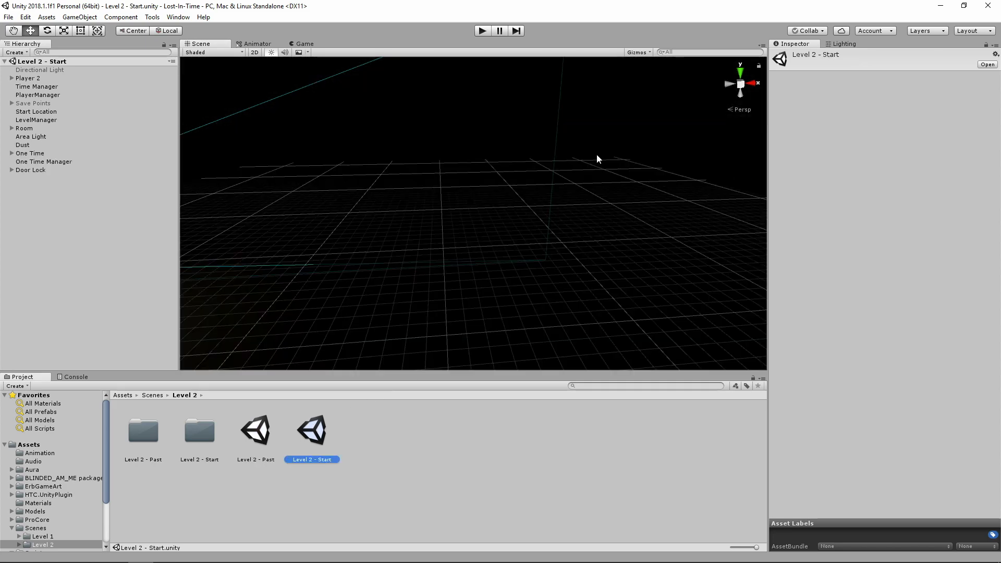
{"action": "right_click_drag", "start_coordinate": [597, 156], "coordinate": [625, 182]}
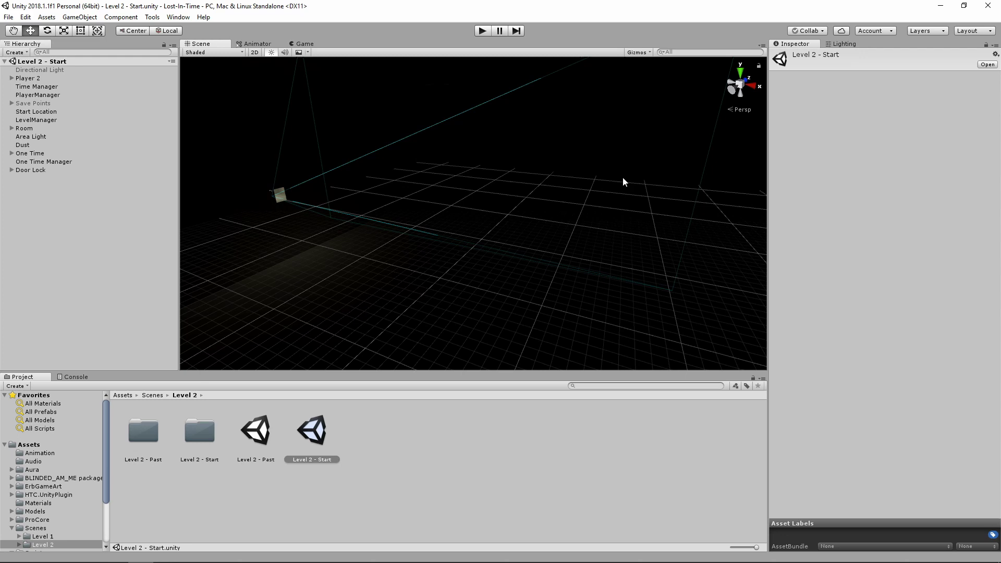
{"action": "mouse_move", "coordinate": [616, 190]}
{"action": "right_mouse_down"}
{"action": "mouse_move", "coordinate": [606, 199]}
{"action": "mouse_move", "coordinate": [616, 195]}
{"action": "right_mouse_up"}
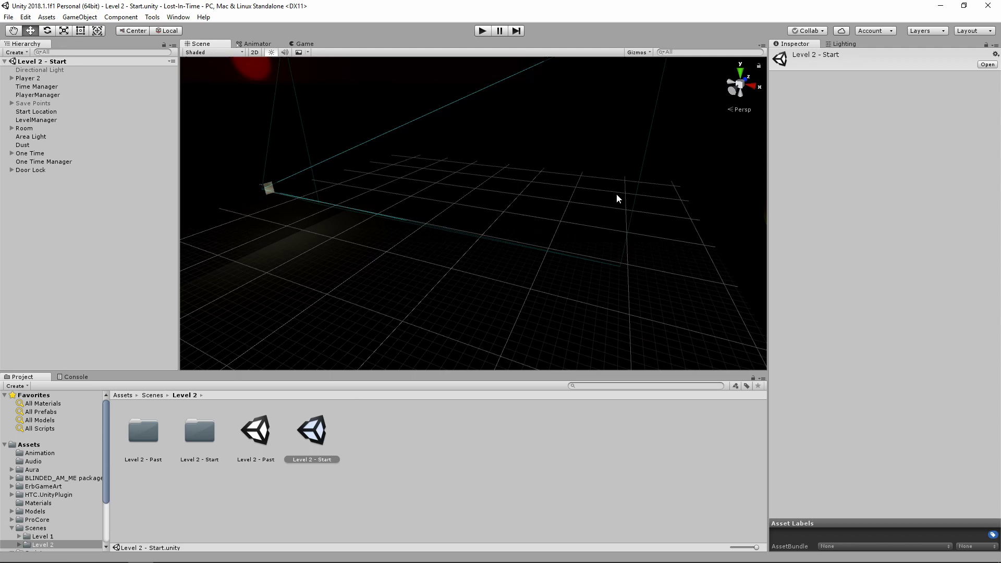
- Open the Level 2 - Past scene again and examine the upper floor, the space below it and the barred wall section
{"action": "left_click", "coordinate": [251, 432]}
{"action": "left_click", "coordinate": [323, 431]}
{"action": "double_click", "coordinate": [255, 431]}
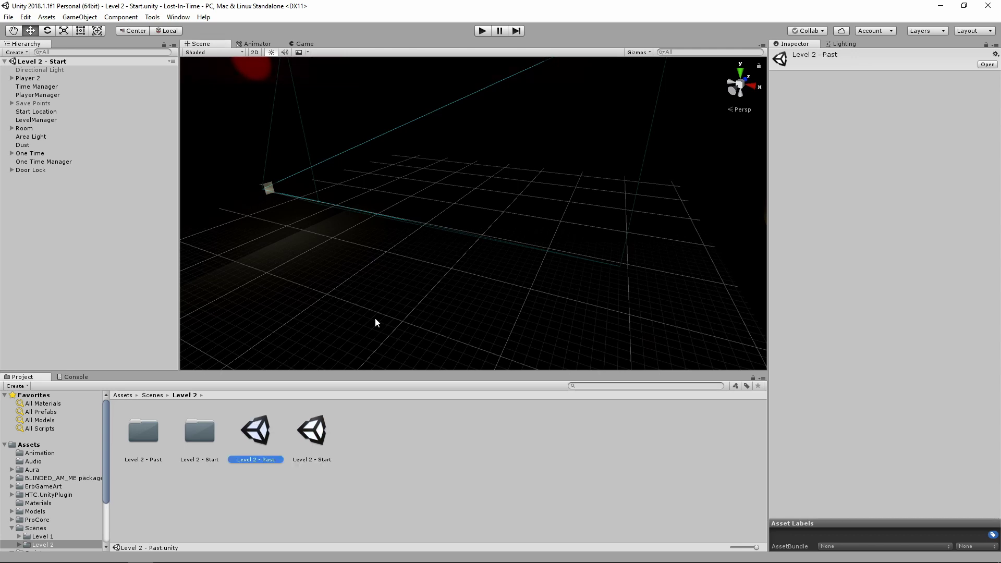
{"action": "left_click_drag", "start_coordinate": [587, 221], "coordinate": [549, 243], "text": "alt"}
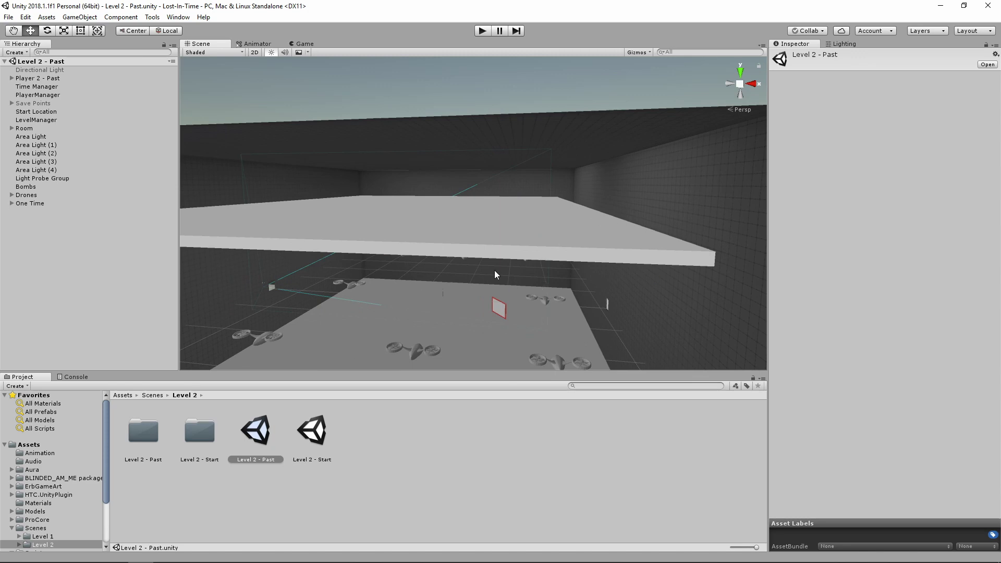
{"action": "left_click_drag", "start_coordinate": [509, 194], "coordinate": [542, 214], "text": "alt"}
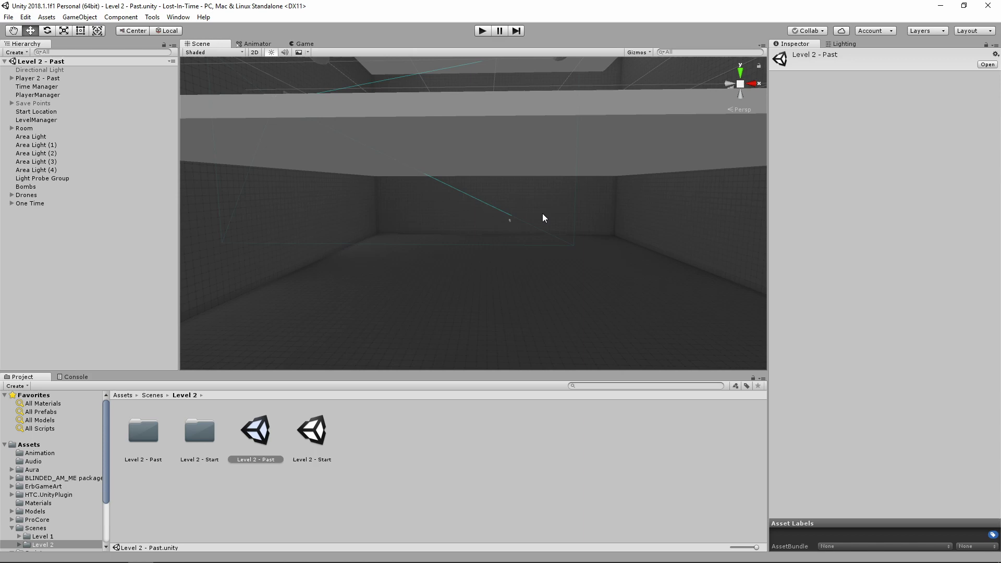
{"action": "left_click_drag", "start_coordinate": [529, 278], "coordinate": [617, 266], "text": "alt"}
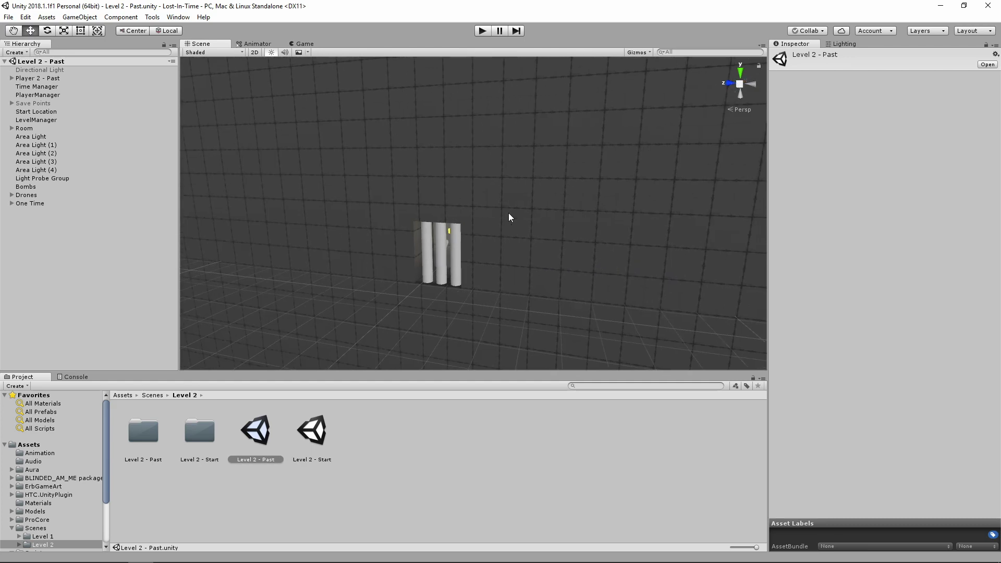
{"action": "left_click_drag", "start_coordinate": [509, 217], "coordinate": [487, 197], "text": "alt"}
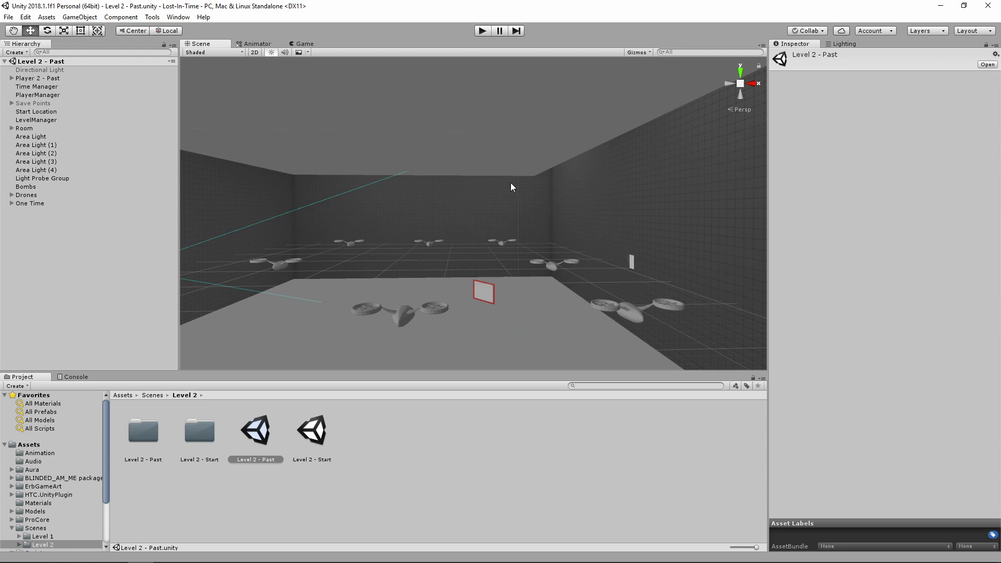
- Select the Top Floor slab and the Mirror Plane in turn to inspect their components
{"action": "right_click_drag", "start_coordinate": [511, 187], "coordinate": [457, 261]}
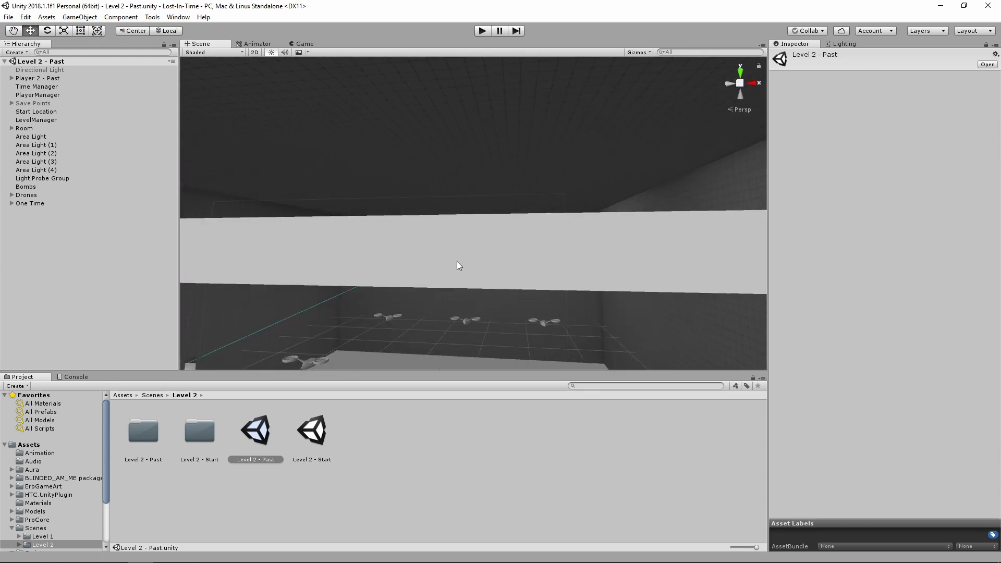
{"action": "left_click", "coordinate": [457, 262]}
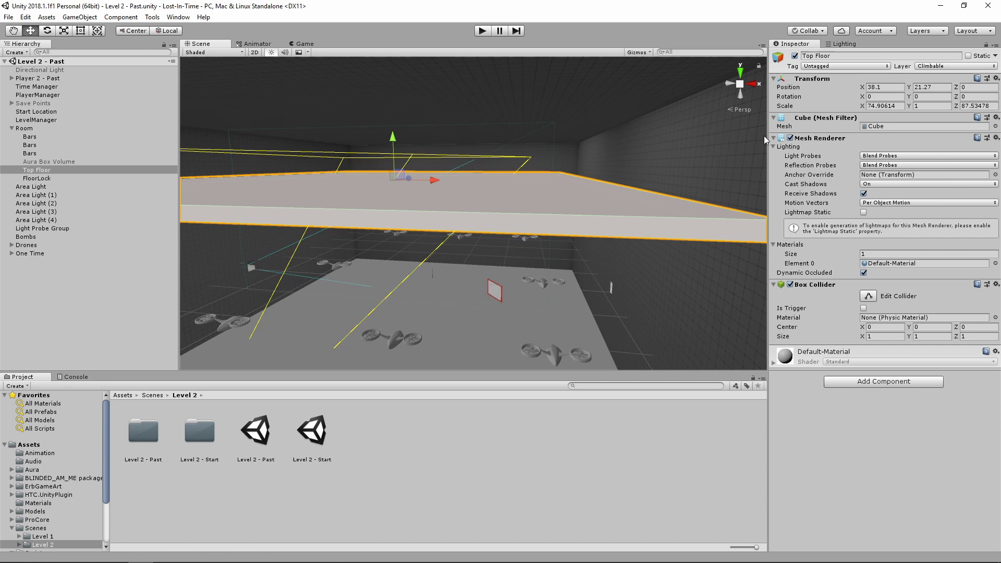
{"action": "right_click_drag", "start_coordinate": [394, 255], "coordinate": [481, 257]}
{"action": "left_click", "coordinate": [481, 258]}
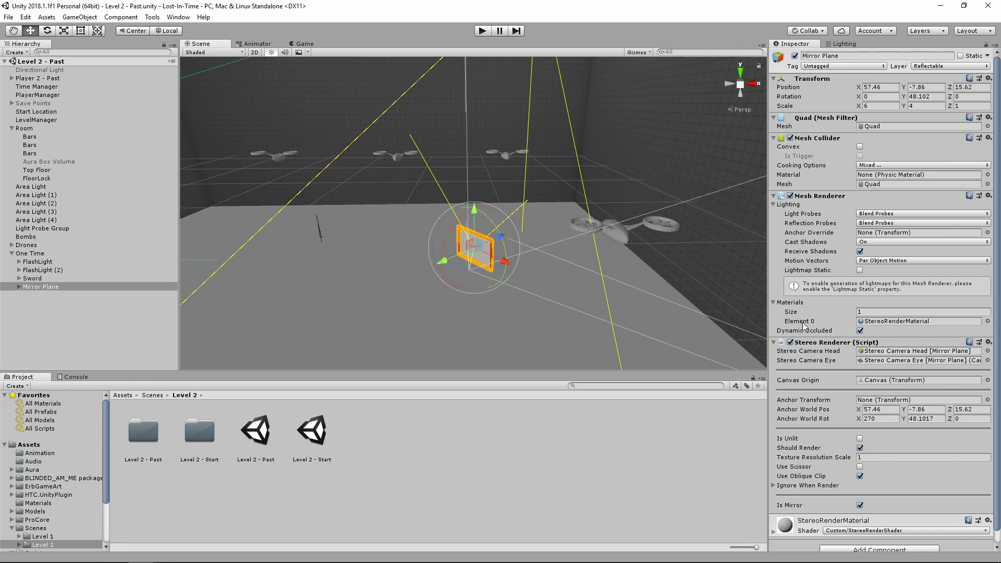
{"action": "mouse_move", "coordinate": [552, 241]}
{"action": "left_mouse_down", "text": "alt"}
{"action": "mouse_move", "coordinate": [483, 324]}
{"action": "mouse_move", "coordinate": [571, 244]}
{"action": "left_mouse_up", "text": "alt"}
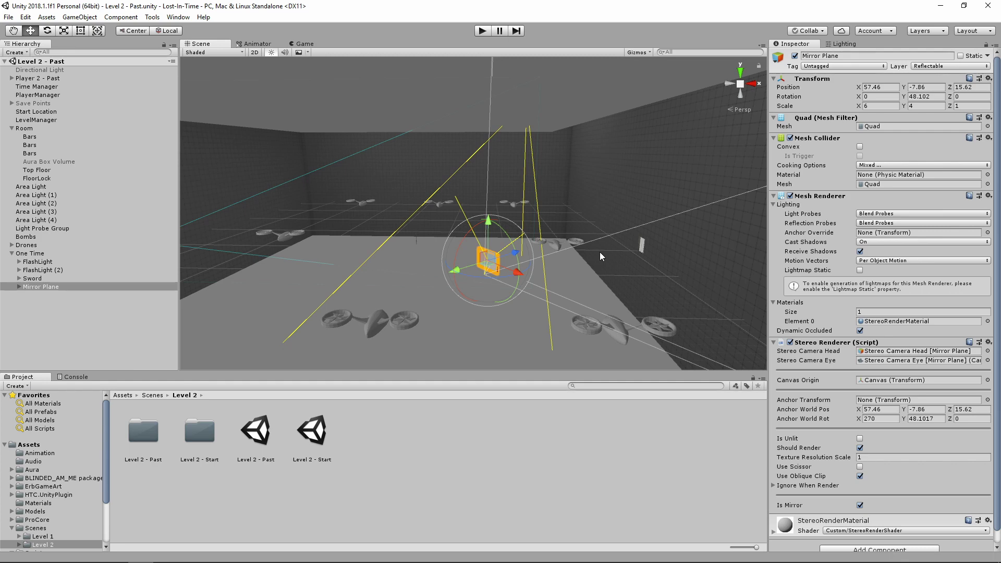
- Open the Level 2 - Start scene and examine the red, blue and yellow door lock lights
{"action": "double_click", "coordinate": [312, 431]}
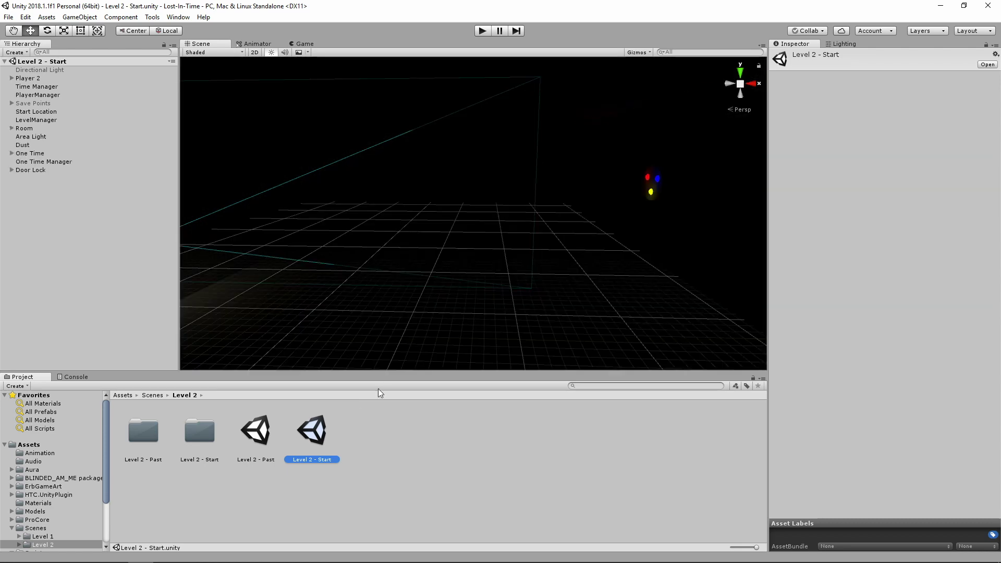
{"action": "left_click_drag", "start_coordinate": [574, 183], "coordinate": [590, 222], "text": "alt"}
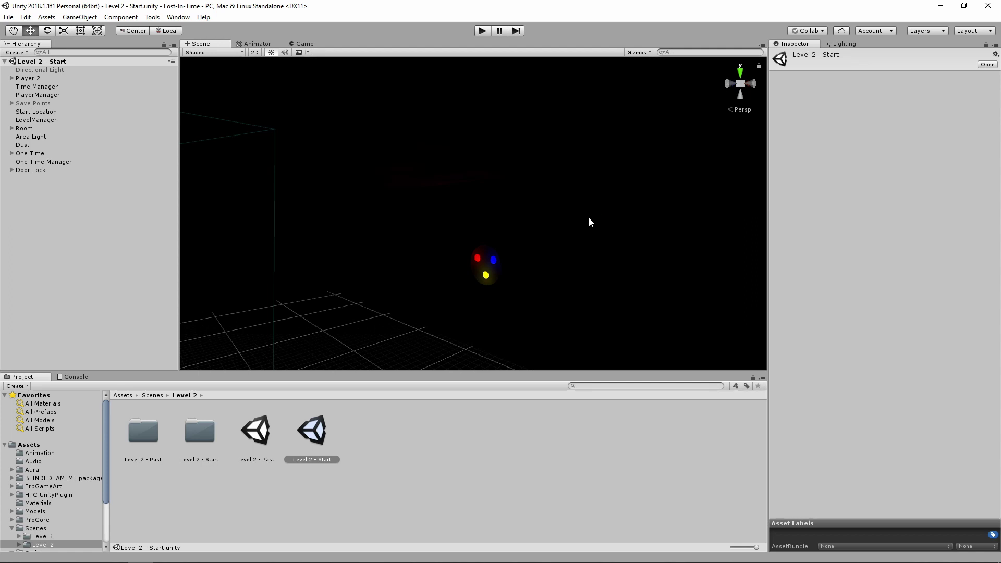
{"action": "right_click_drag", "start_coordinate": [589, 217], "coordinate": [524, 168]}
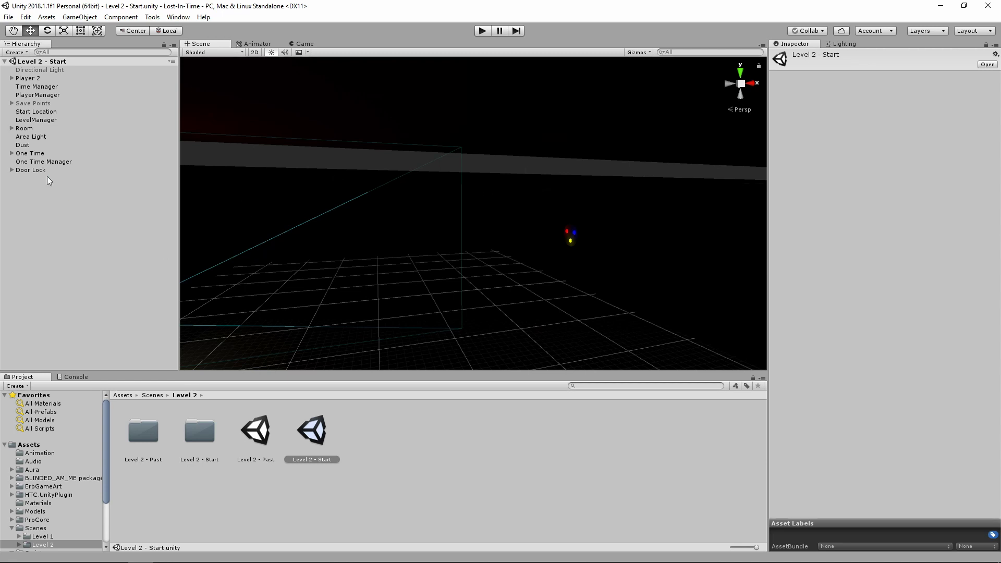
- Open the OneTimeManager script from the One Time Manager object and read its levelVisits dictionary, scene-loaded event and Awake method
{"action": "left_click", "coordinate": [44, 162]}
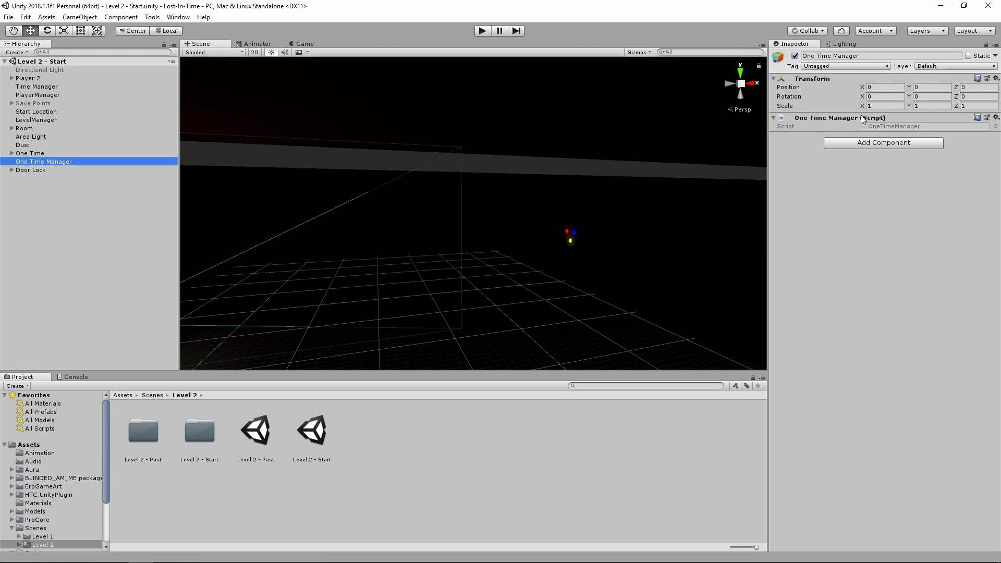
{"action": "double_click", "coordinate": [890, 126]}
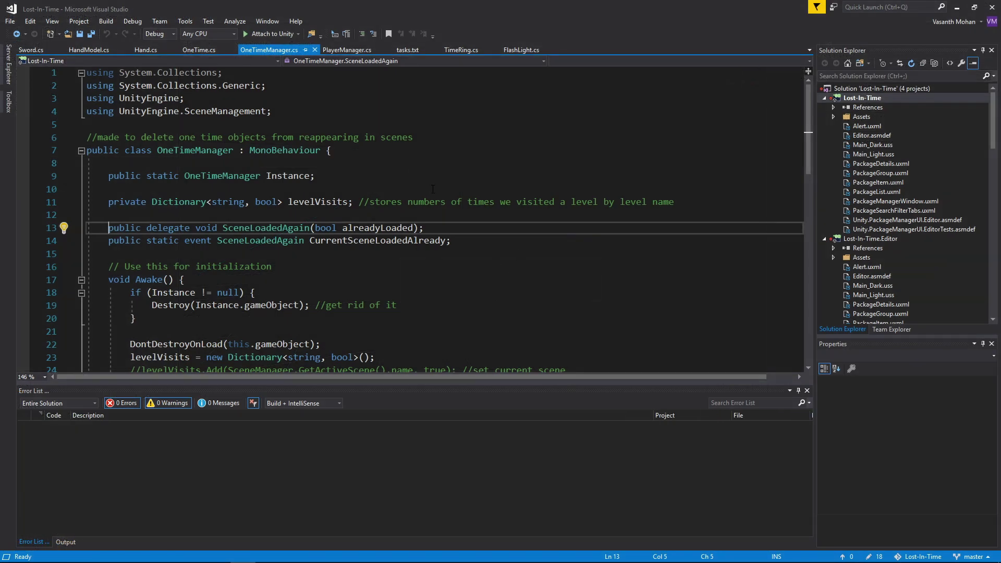
{"action": "left_click", "coordinate": [198, 202]}
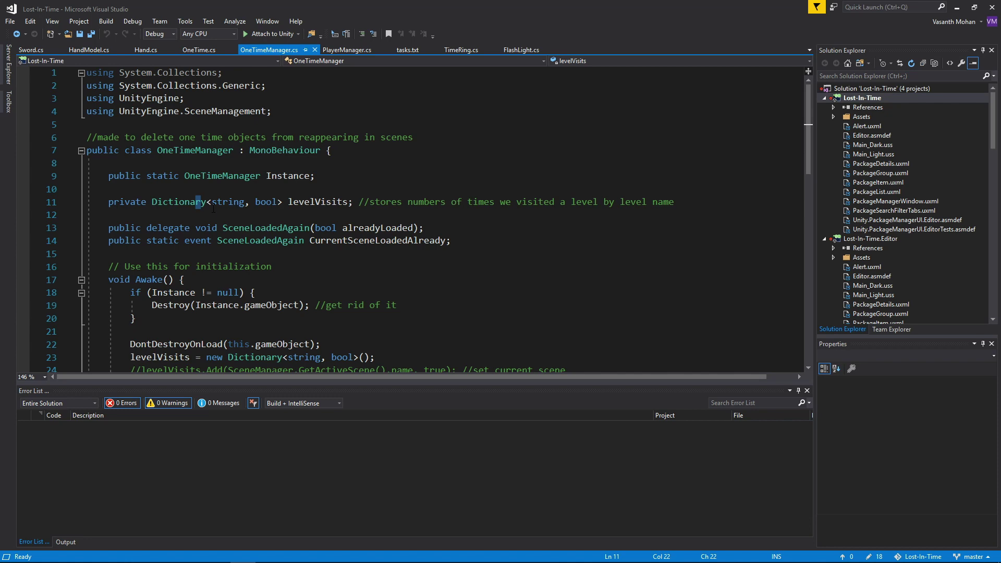
{"action": "left_click", "coordinate": [314, 266]}
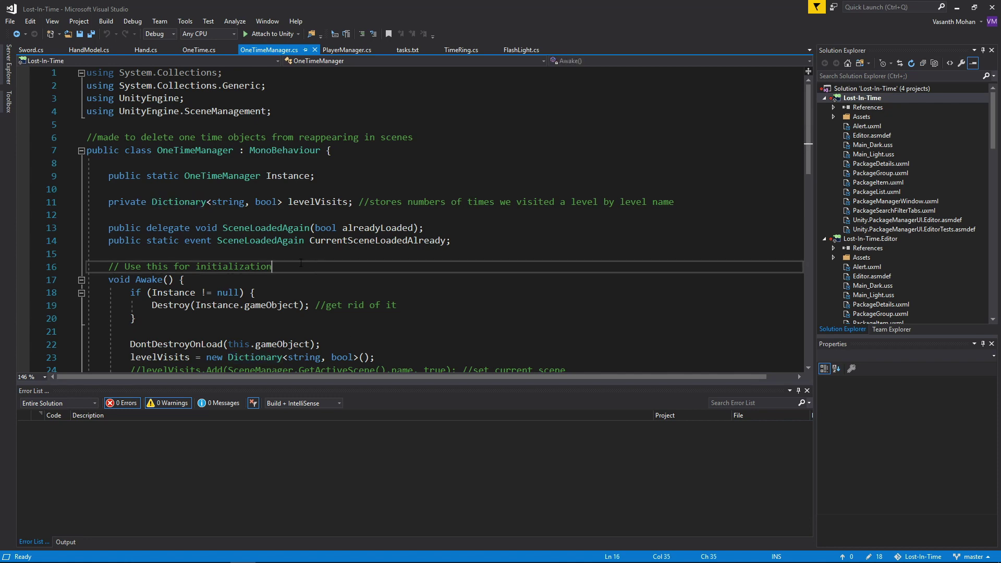
{"action": "scroll", "coordinate": [301, 264], "scroll_direction": "down", "scroll_amount": 3}
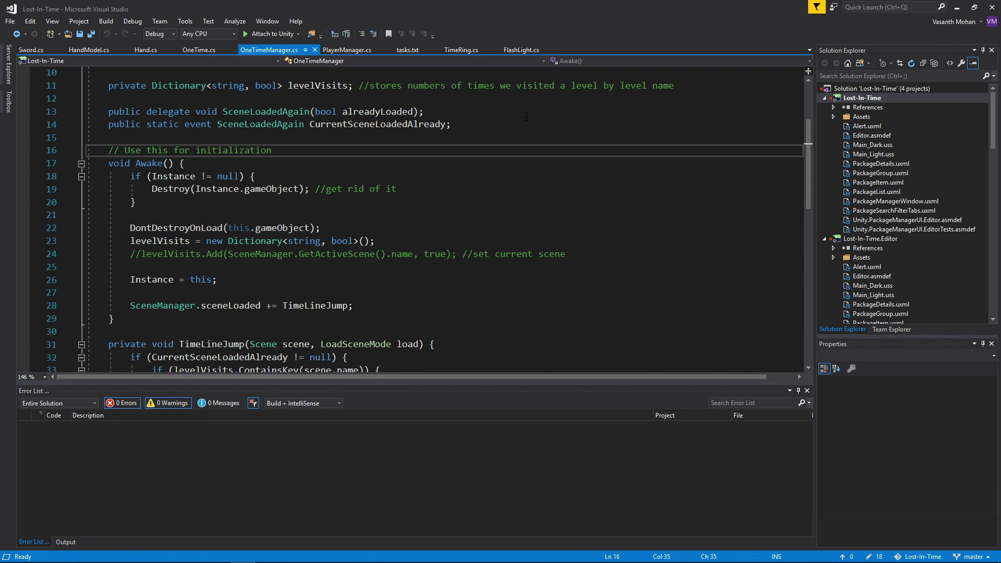
- Display OneTime.cs and read through its Awake, OnDestroy and RemoveOneTimes methods
{"action": "left_click", "coordinate": [201, 50]}
{"action": "scroll", "coordinate": [364, 218], "scroll_direction": "up", "scroll_amount": 3}
{"action": "scroll", "coordinate": [364, 218], "scroll_direction": "down", "scroll_amount": 1}
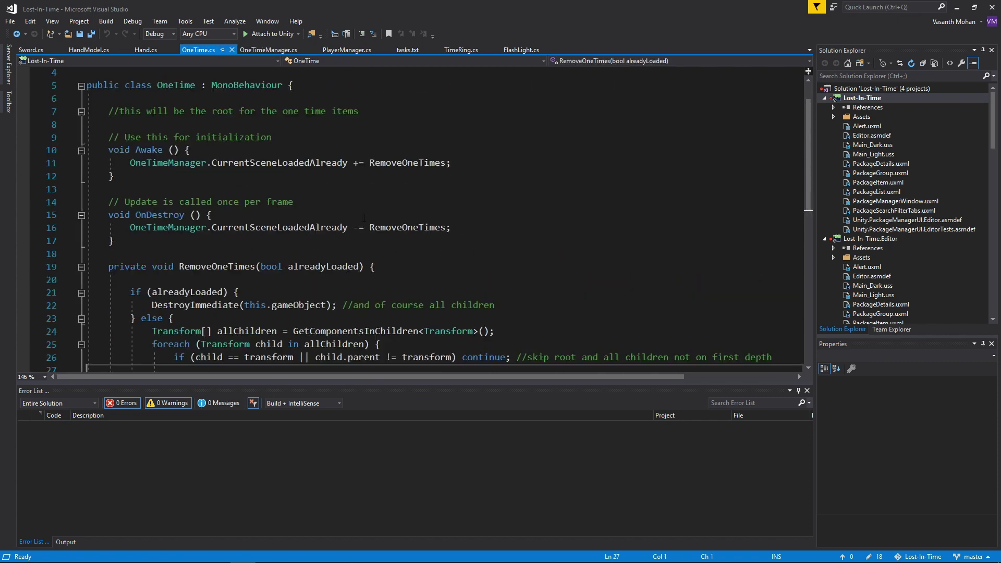
{"action": "scroll", "coordinate": [364, 218], "scroll_direction": "down", "scroll_amount": 1}
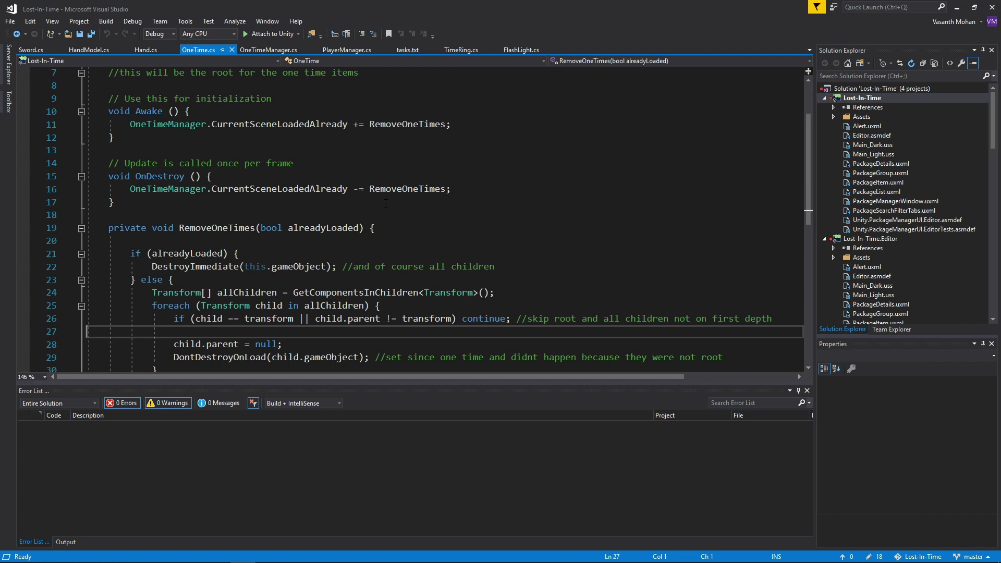
{"action": "scroll", "coordinate": [469, 234], "scroll_direction": "down", "scroll_amount": 1}
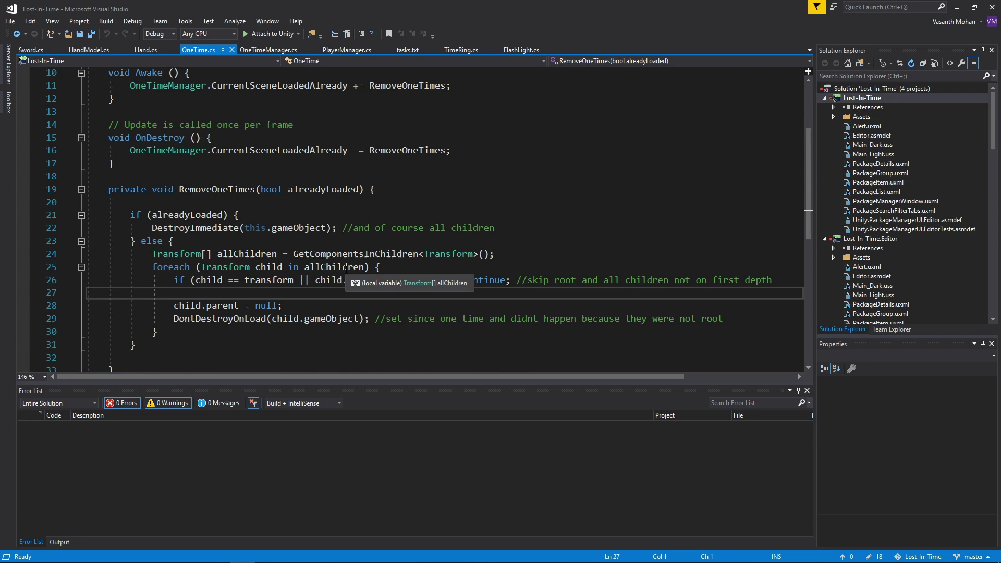
- Switch back to Unity and select the Post TR Wall in the Level 1 - Start scene to inspect its components
{"action": "key", "text": "alt+Tab"}
{"action": "key", "text": "alt+Tab"}
{"action": "key", "text": "alt+Tab"}
{"action": "key", "text": "alt+Tab"}
{"action": "key", "text": "alt+Tab"}
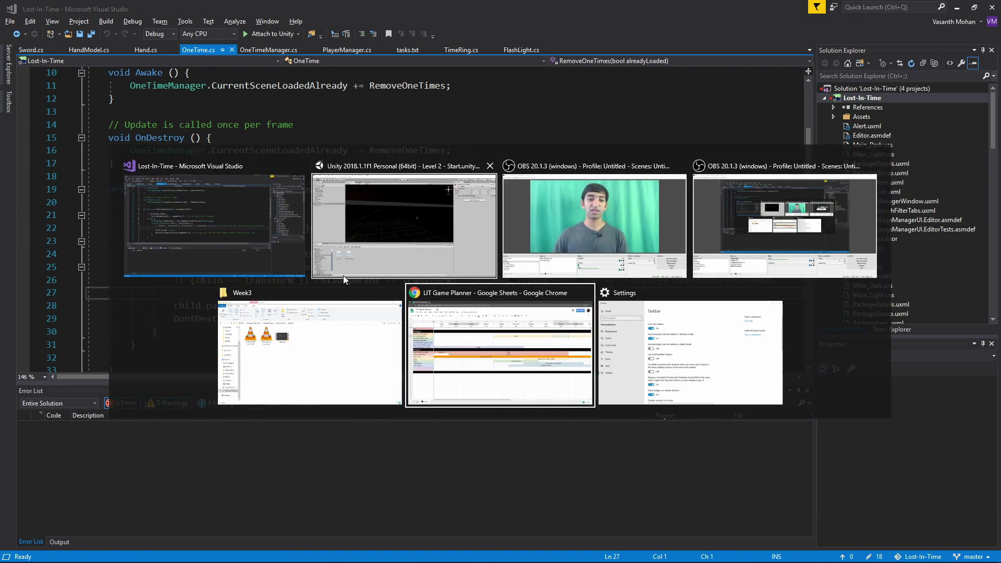
{"action": "left_click", "coordinate": [343, 276]}
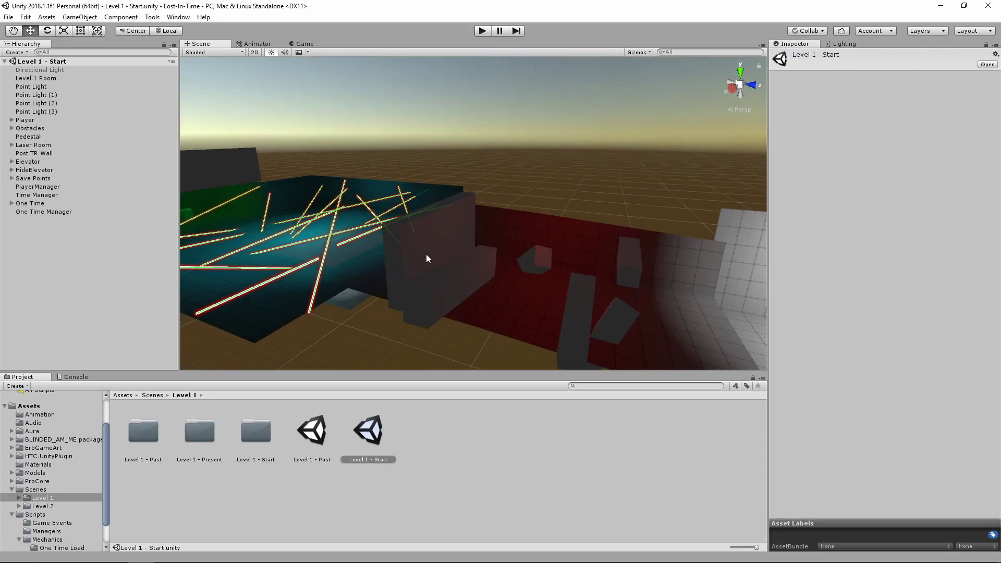
{"action": "left_click_drag", "start_coordinate": [427, 258], "coordinate": [416, 203], "text": "alt"}
{"action": "left_click", "coordinate": [415, 202]}
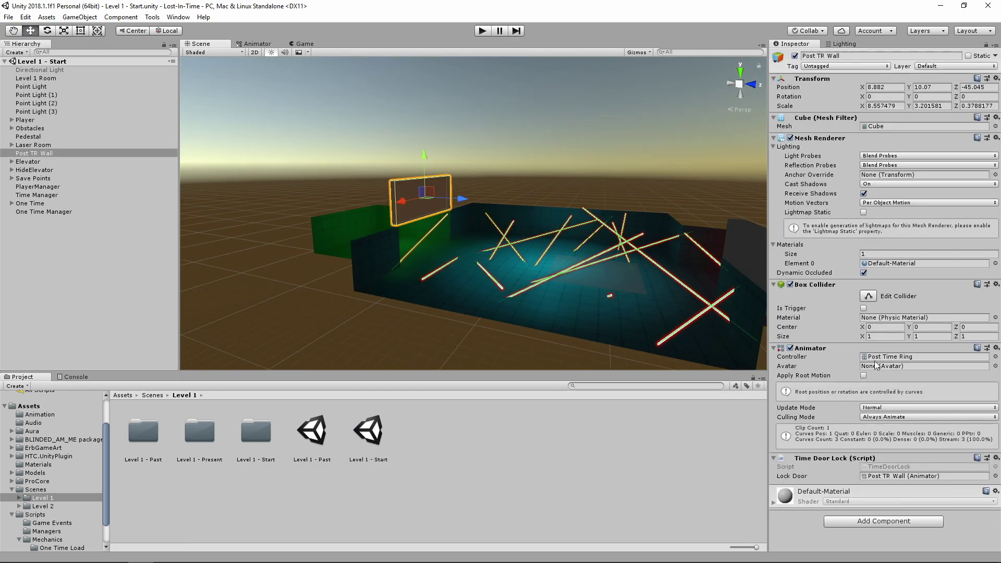
- Open the TimeDoorLock script from the Post TR Wall, read its Awake, OnDestroy and OnTimeRingPickUp methods, and return to Unity
{"action": "double_click", "coordinate": [909, 467]}
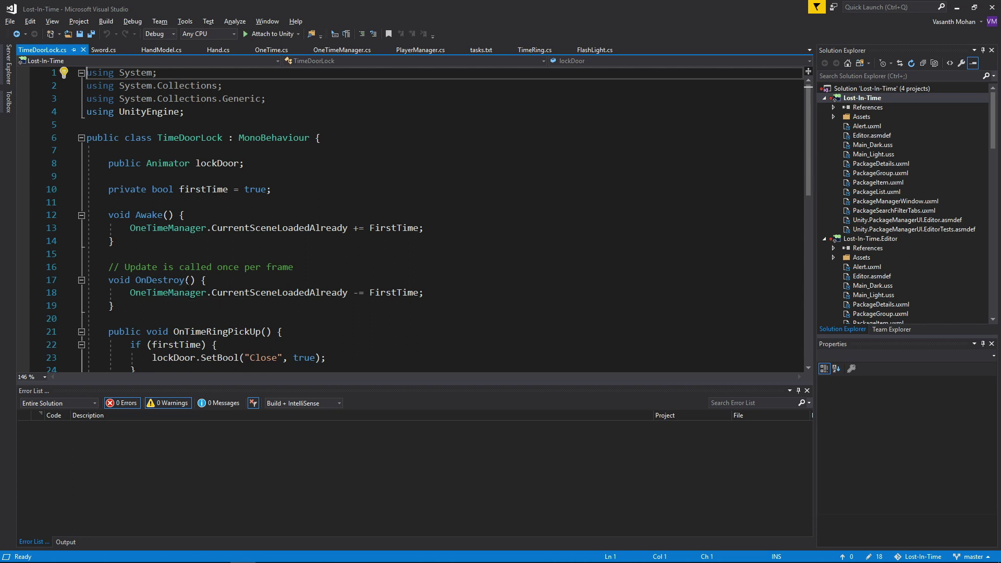
{"action": "scroll", "coordinate": [187, 297], "scroll_direction": "down", "scroll_amount": 1}
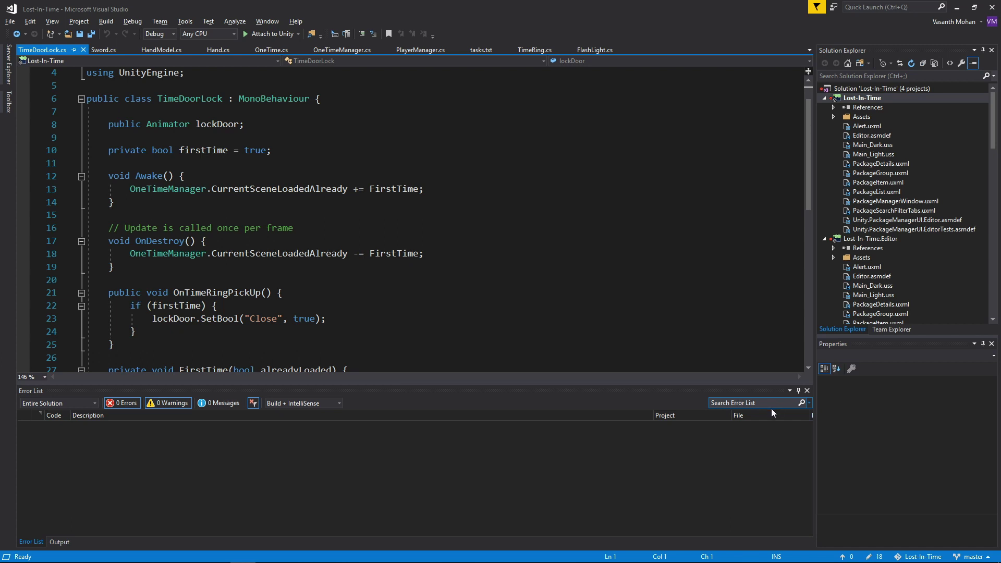
{"action": "key", "text": "alt+Tab"}
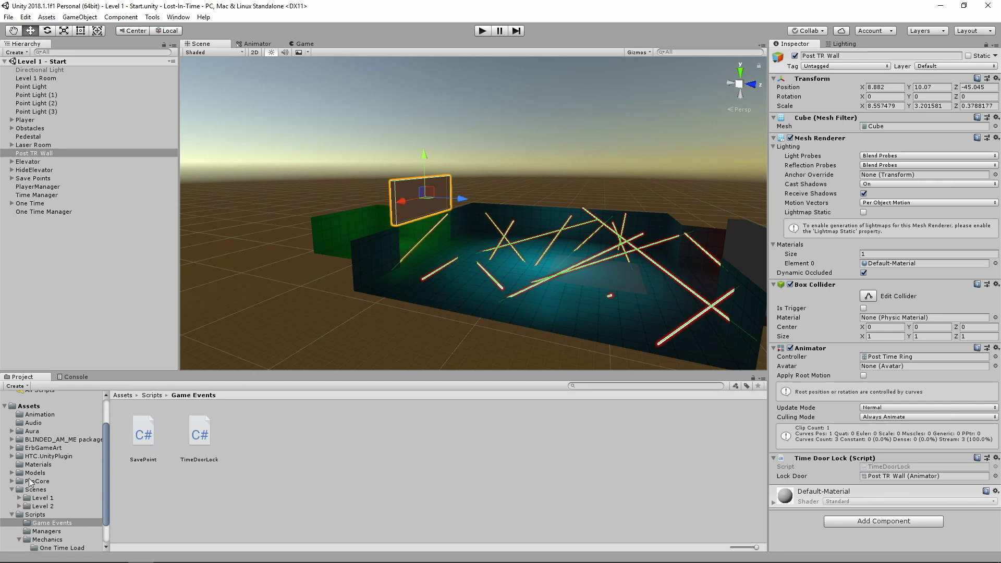
- Open the Level 2 - Start scene and select the flashlight's red Spot Light to inspect its light settings
{"action": "left_click", "coordinate": [70, 505]}
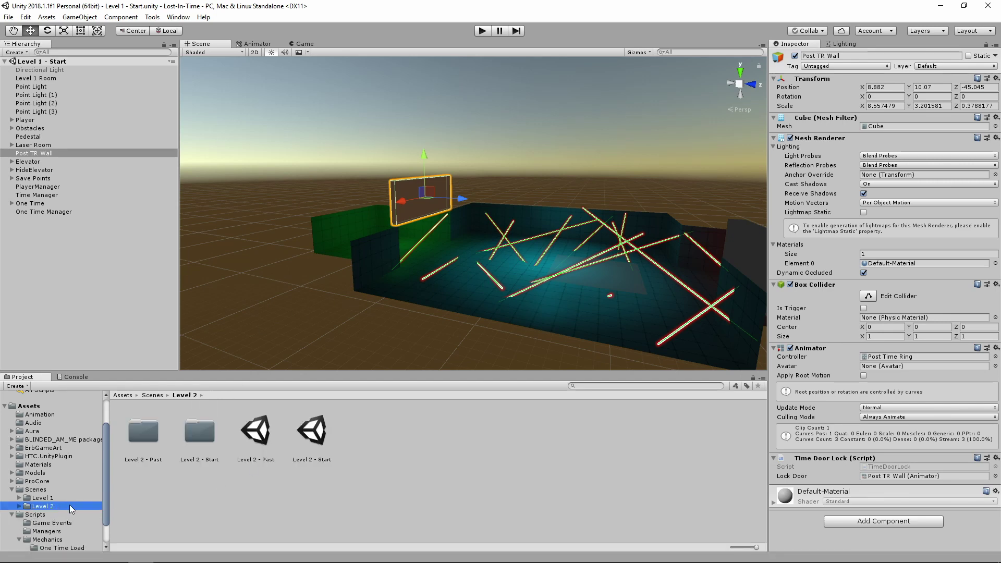
{"action": "left_click", "coordinate": [311, 431]}
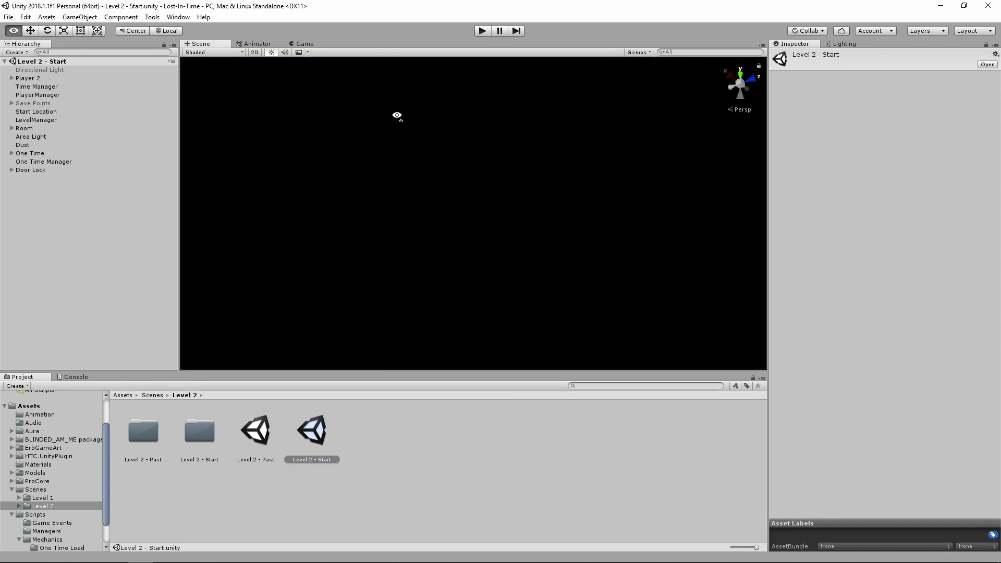
{"action": "left_click", "coordinate": [464, 206]}
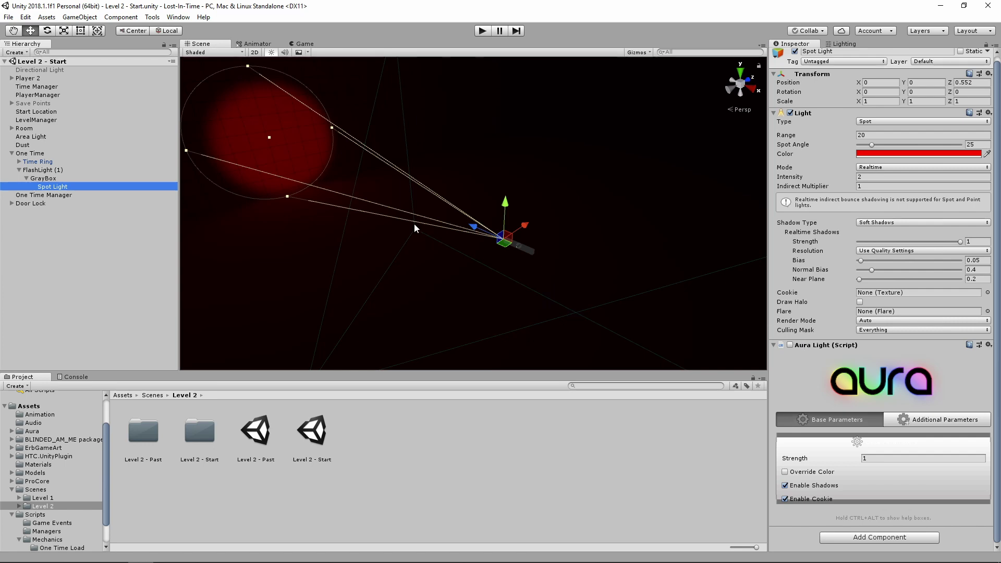
{"action": "left_click_drag", "start_coordinate": [414, 224], "coordinate": [574, 171], "text": "alt"}
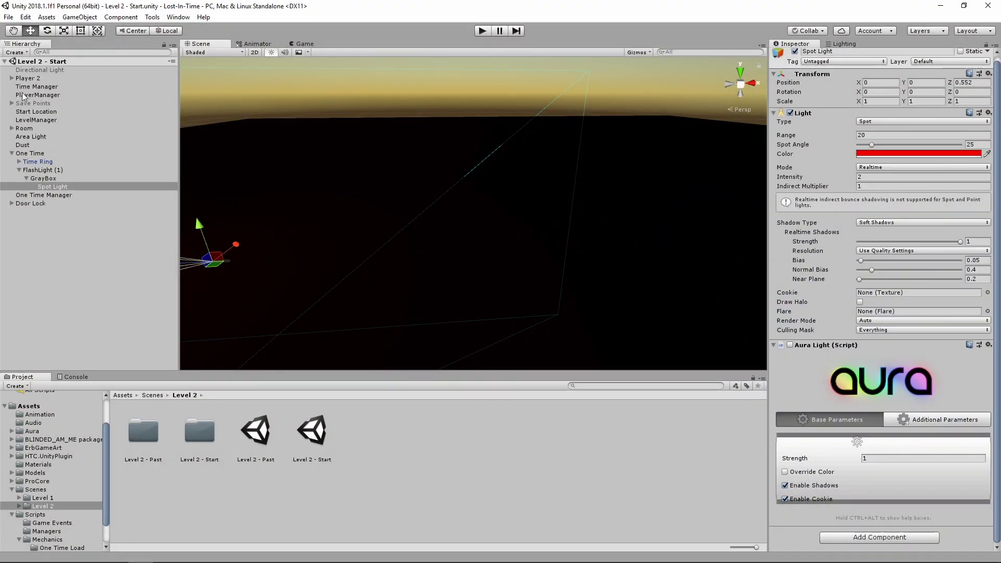
- Select the VRCamera under Player 2's SteamVRObjects and examine its Camera and Aura component settings
{"action": "left_click", "coordinate": [36, 77]}
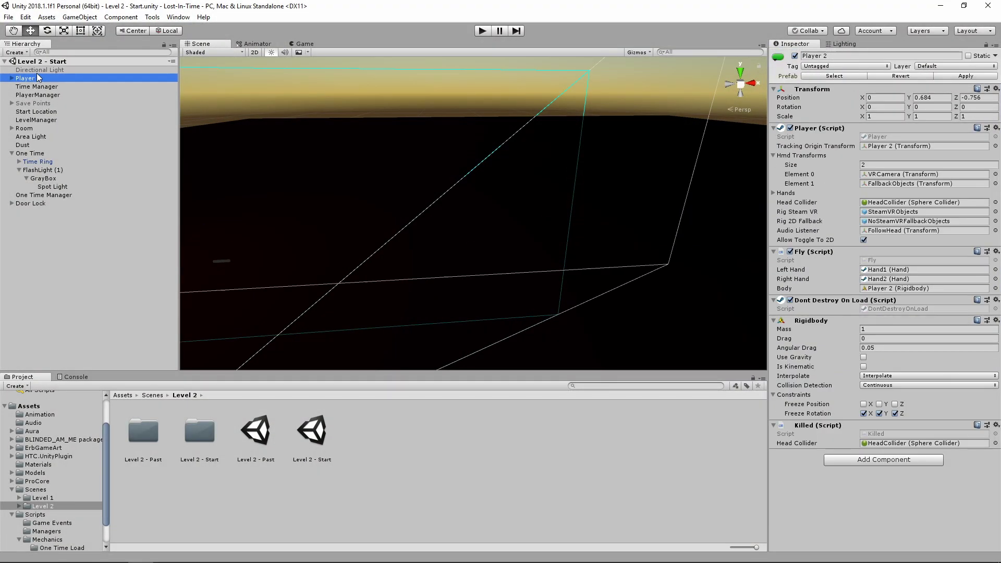
{"action": "key", "text": "Right"}
{"action": "key", "text": "Down"}
{"action": "key", "text": "Right"}
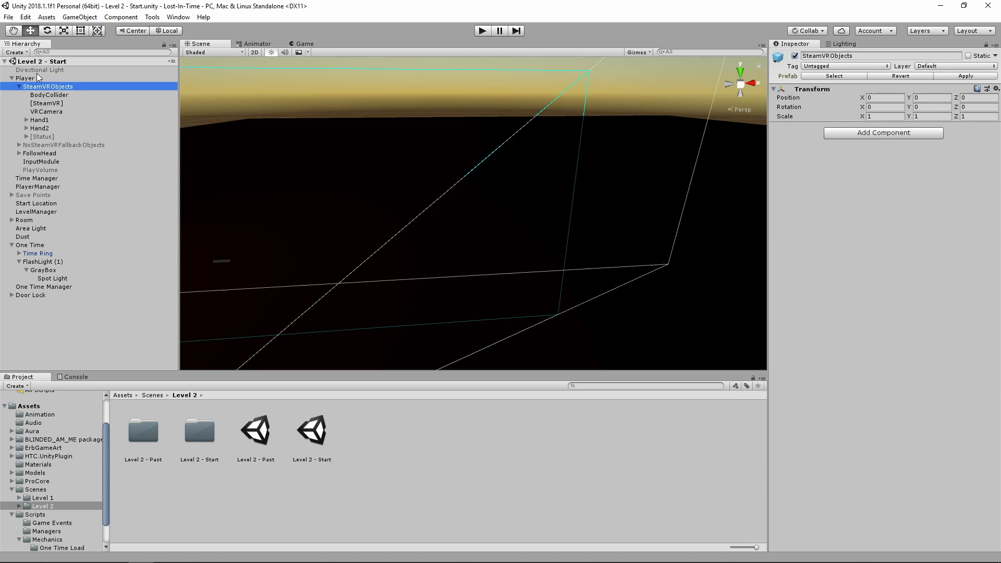
{"action": "key", "text": "Down"}
{"action": "key", "text": "Down"}
{"action": "key", "text": "Down"}
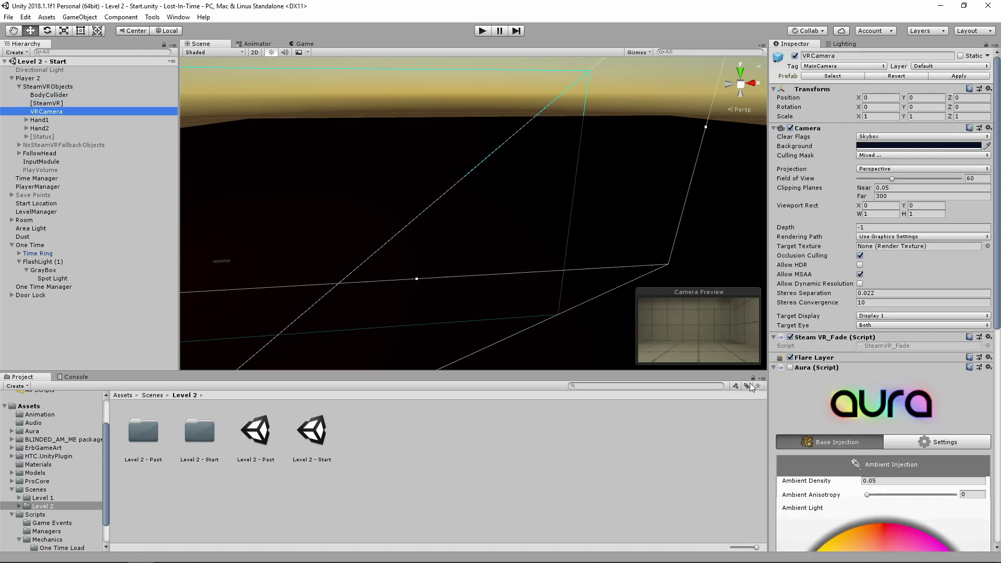
{"action": "scroll", "coordinate": [872, 305], "scroll_direction": "down", "scroll_amount": 3}
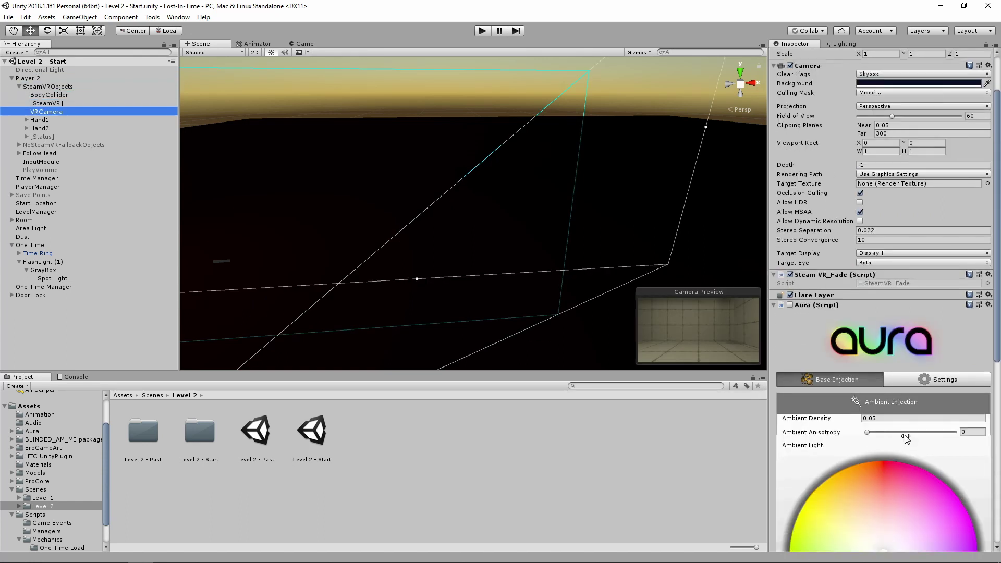